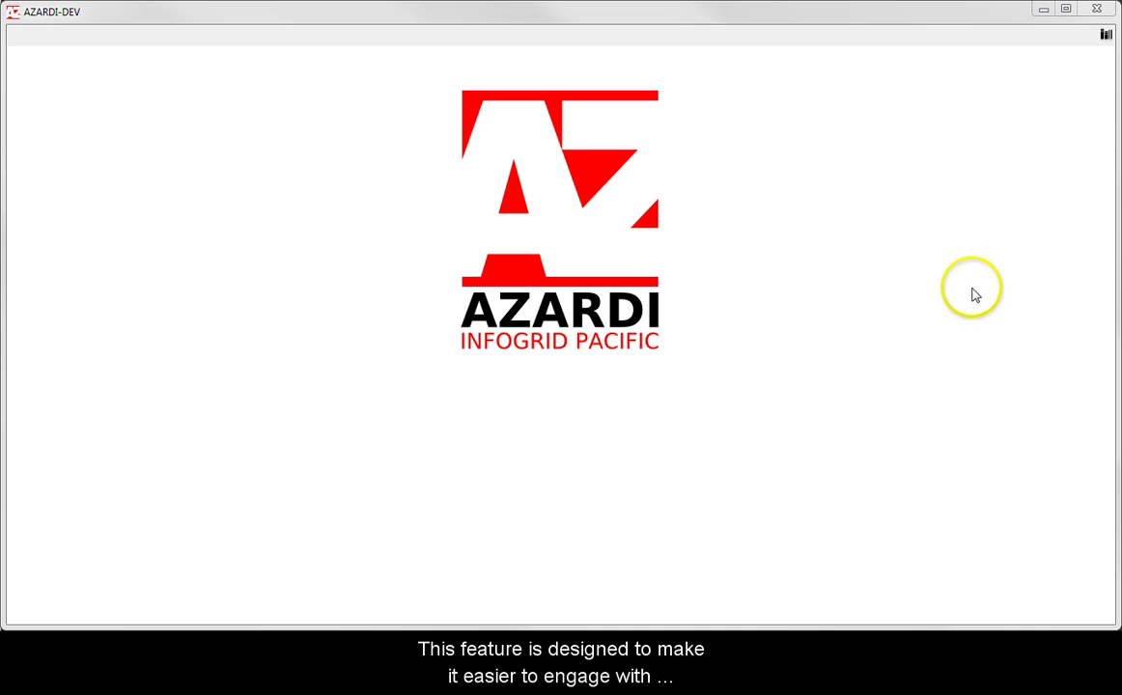
Step: Leave the splash screen and open the ALL BOOKS library in cover-grid form
click(1106, 35)
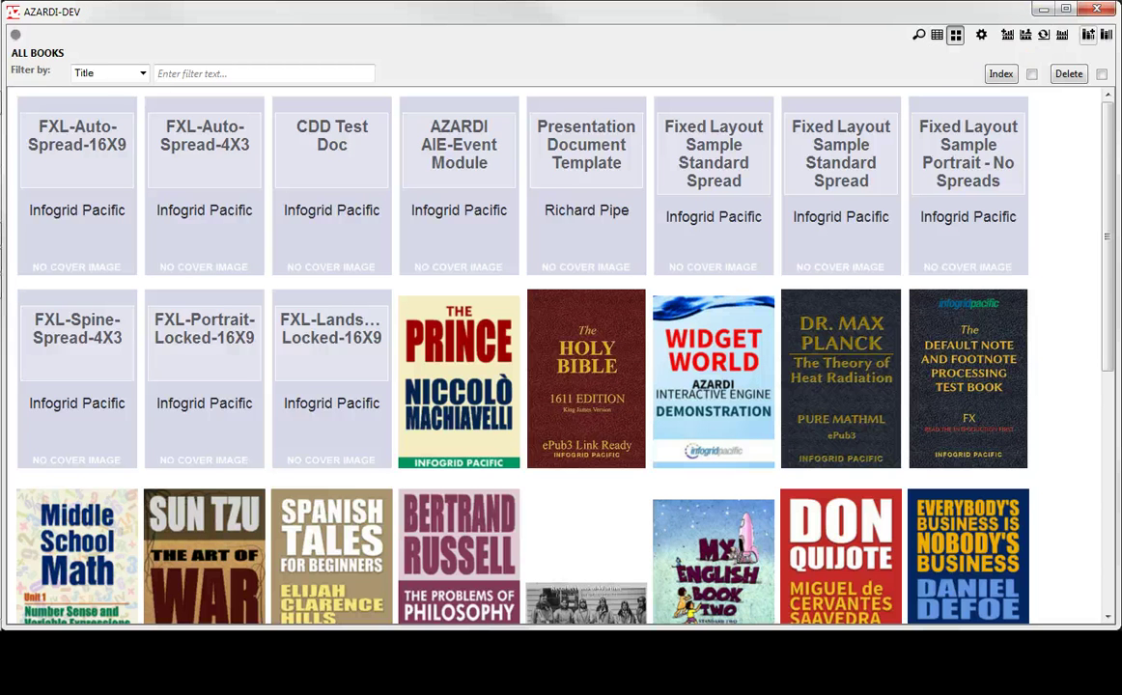
mouse_move(954, 104)
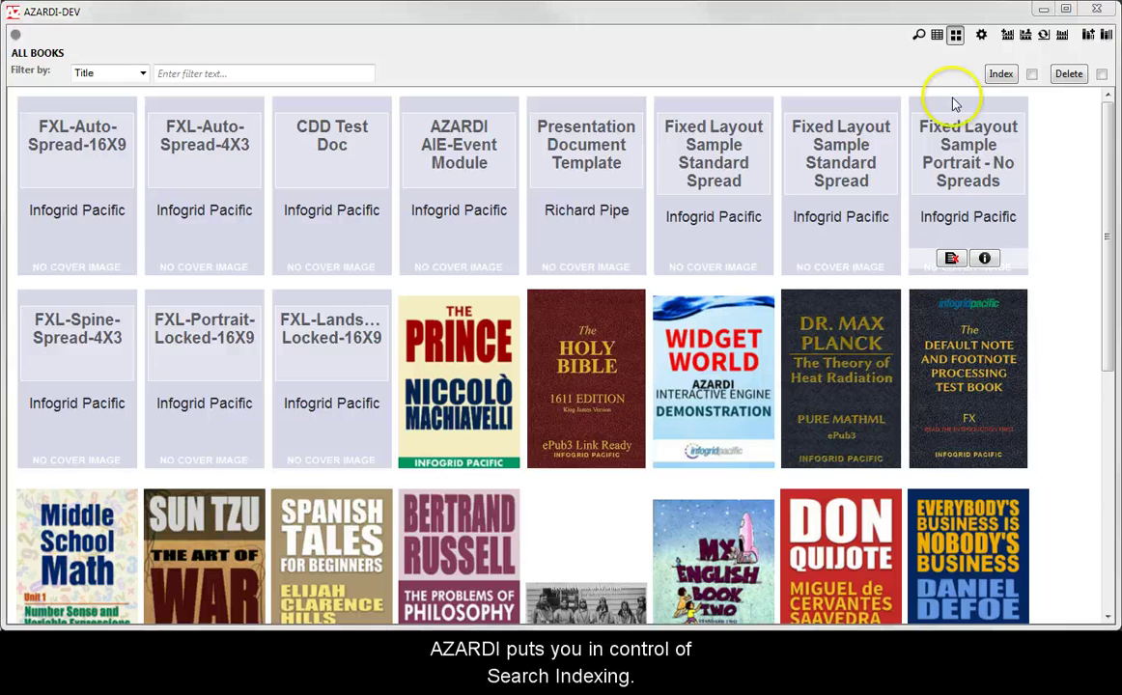
Step: Switch the library to table view and step through the first book rows
click(936, 36)
click(186, 120)
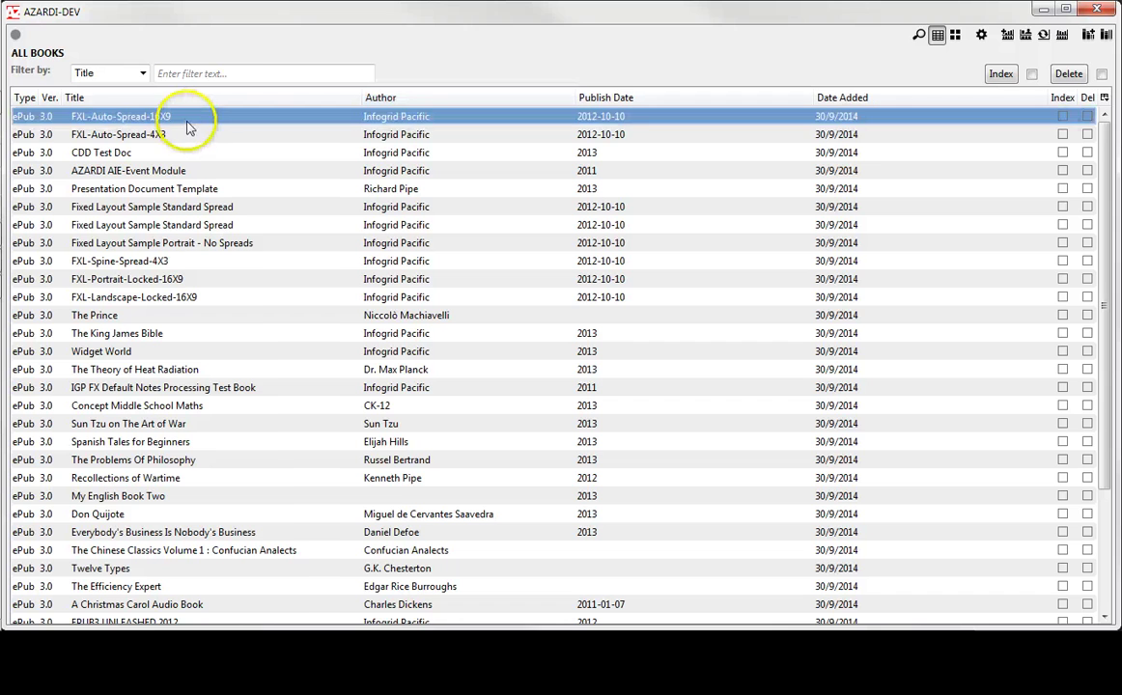
key(Down)
key(Escape)
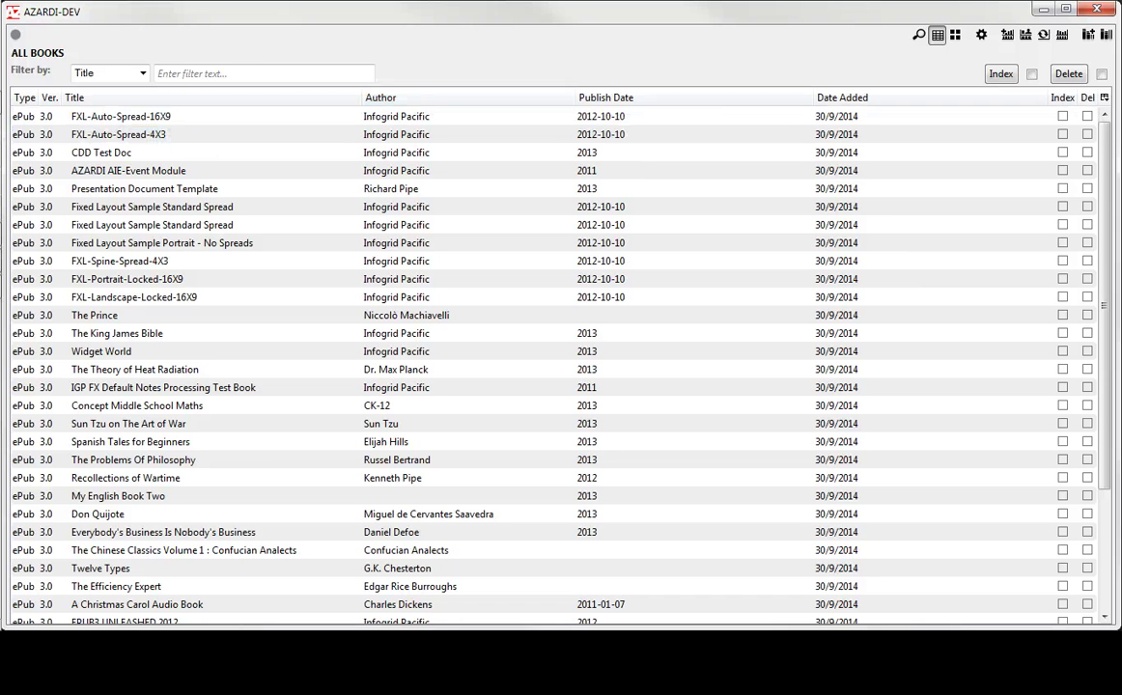
Step: Import the World History epub through Add Multi-Books so it tops the list
click(1089, 34)
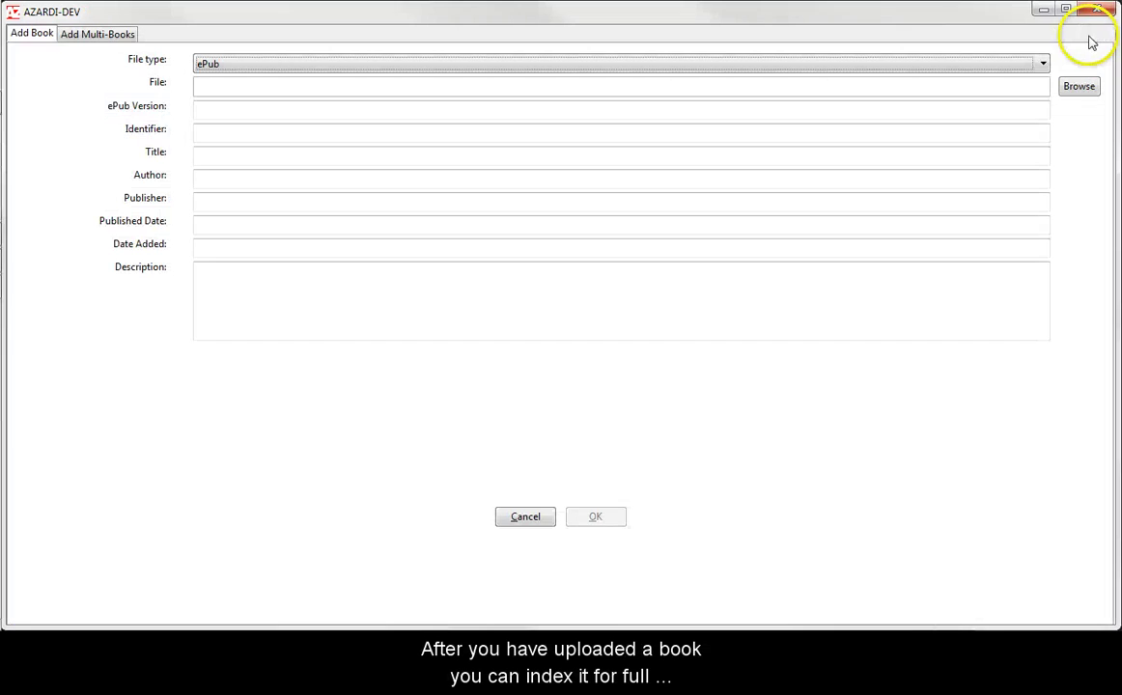
click(86, 35)
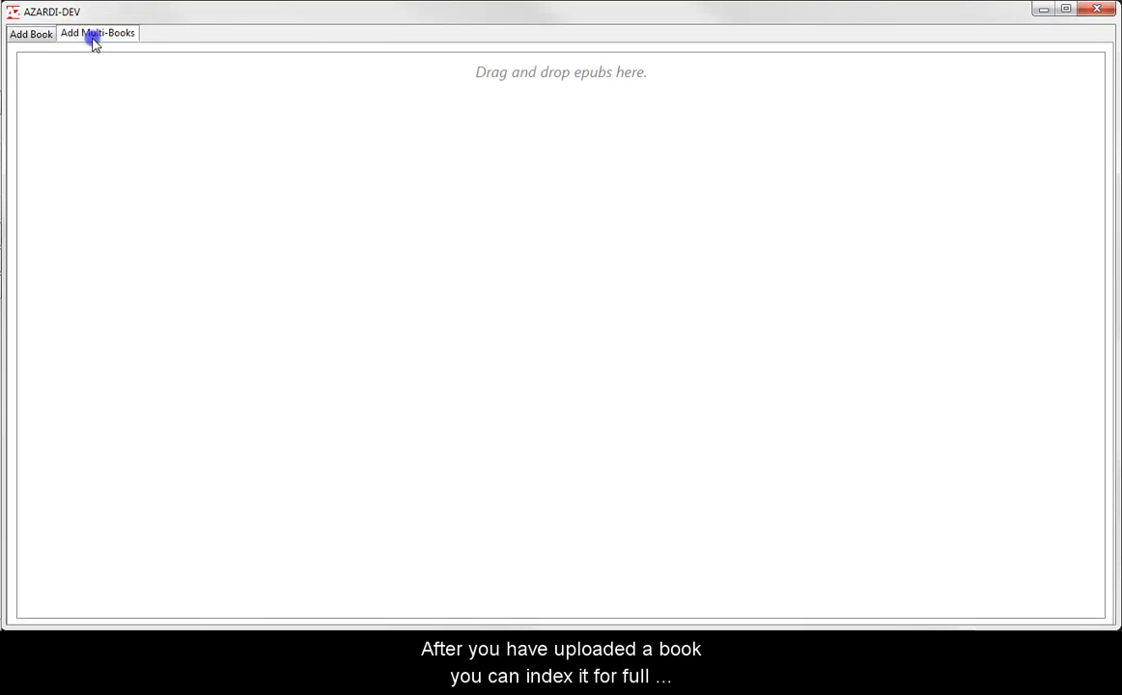
drag(753, 560, 495, 303)
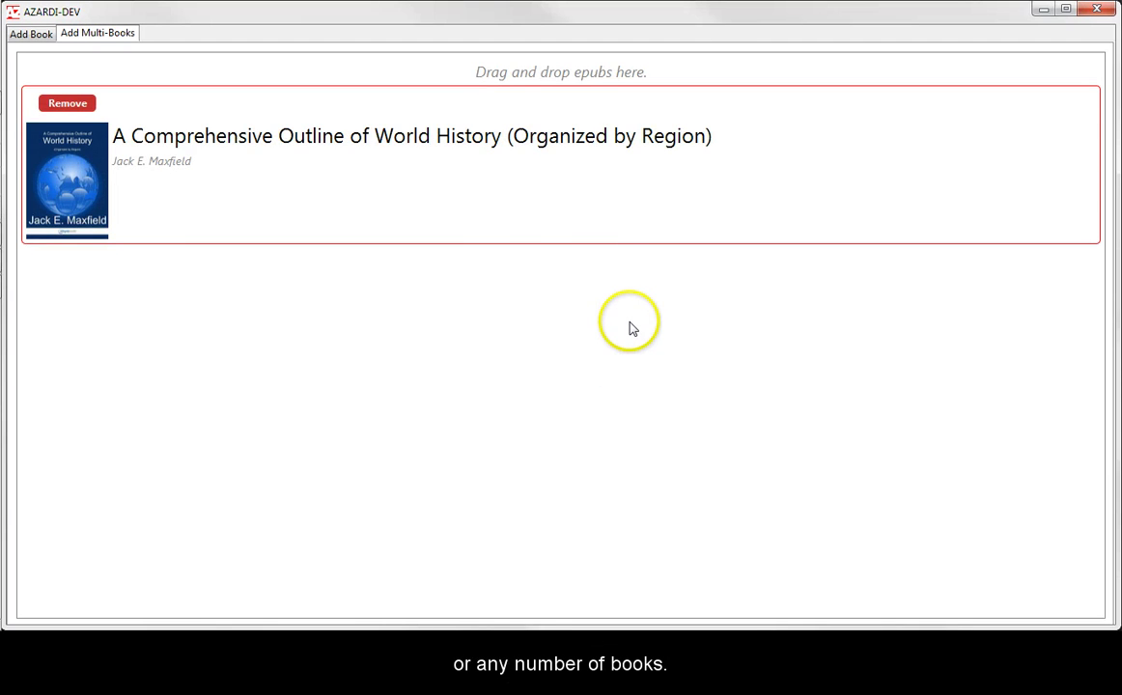
click(593, 615)
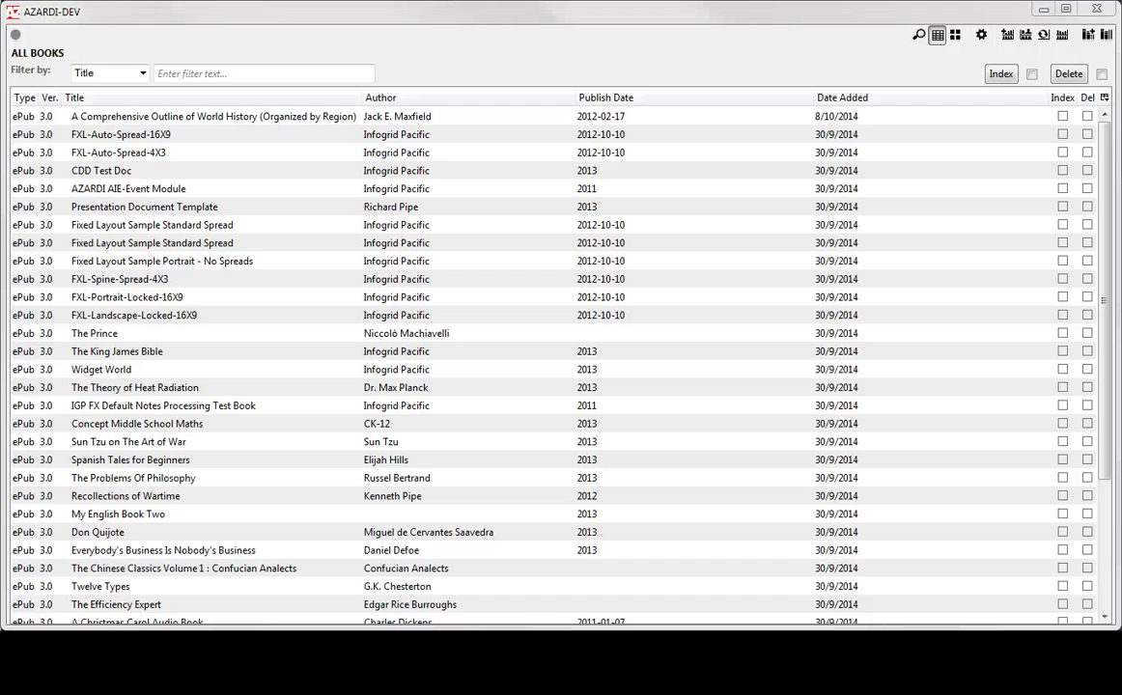
Step: Index 'A Comprehensive Outline of World History' from its right-click menu, turning its row green
click(200, 117)
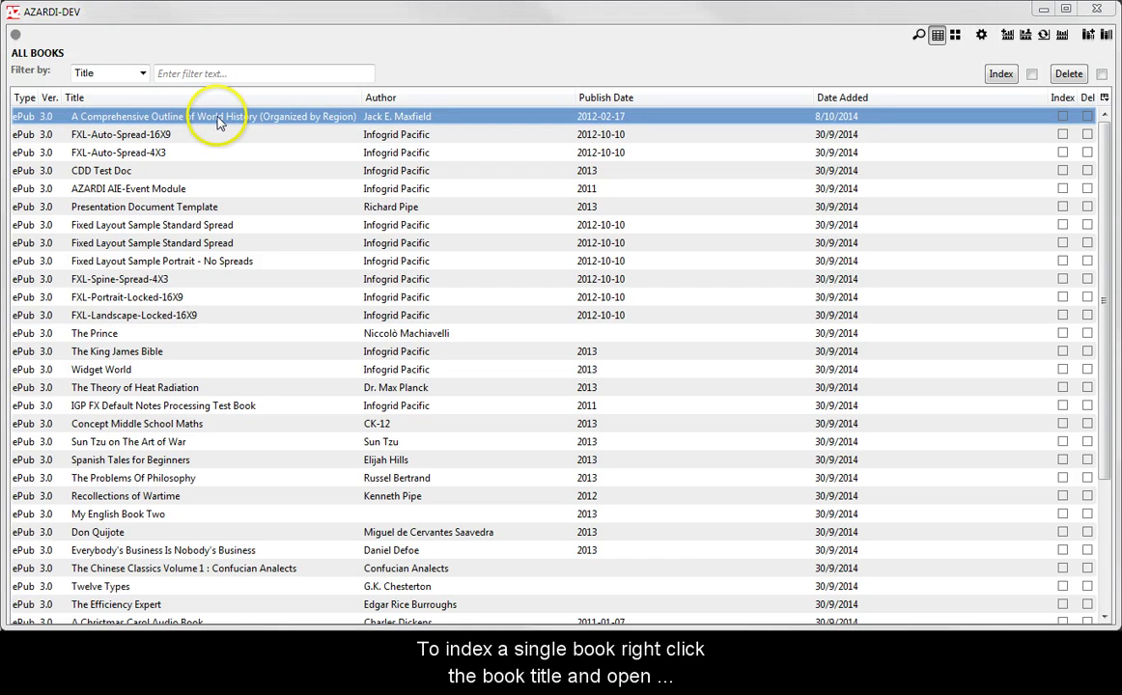
right_click(220, 119)
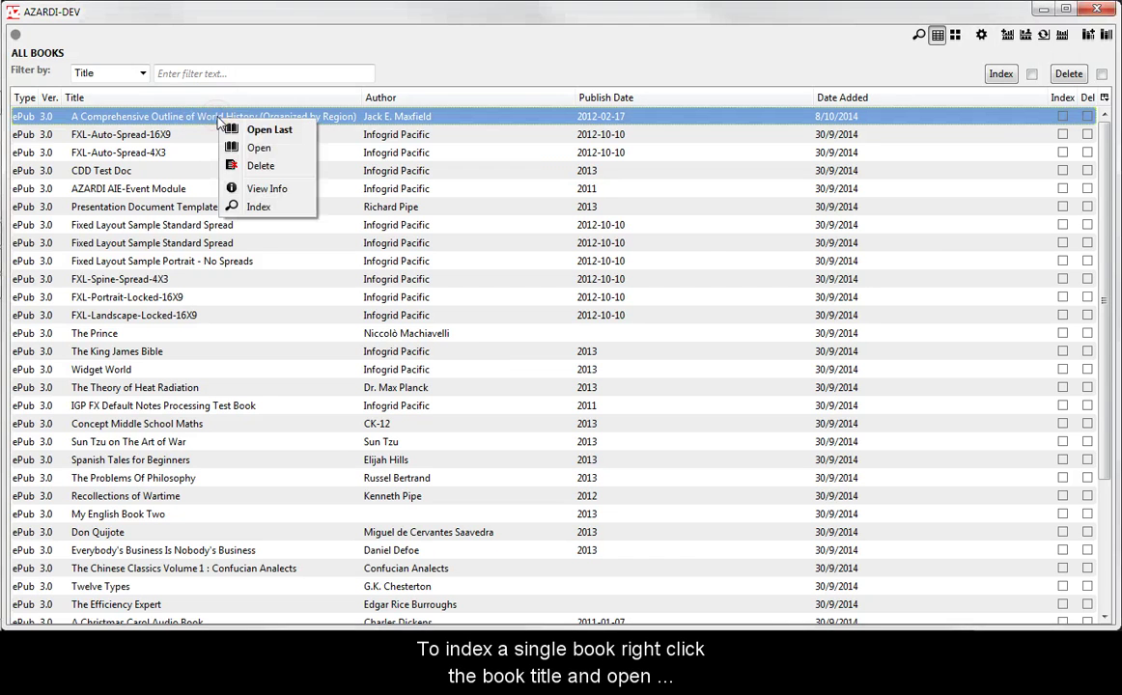
click(259, 208)
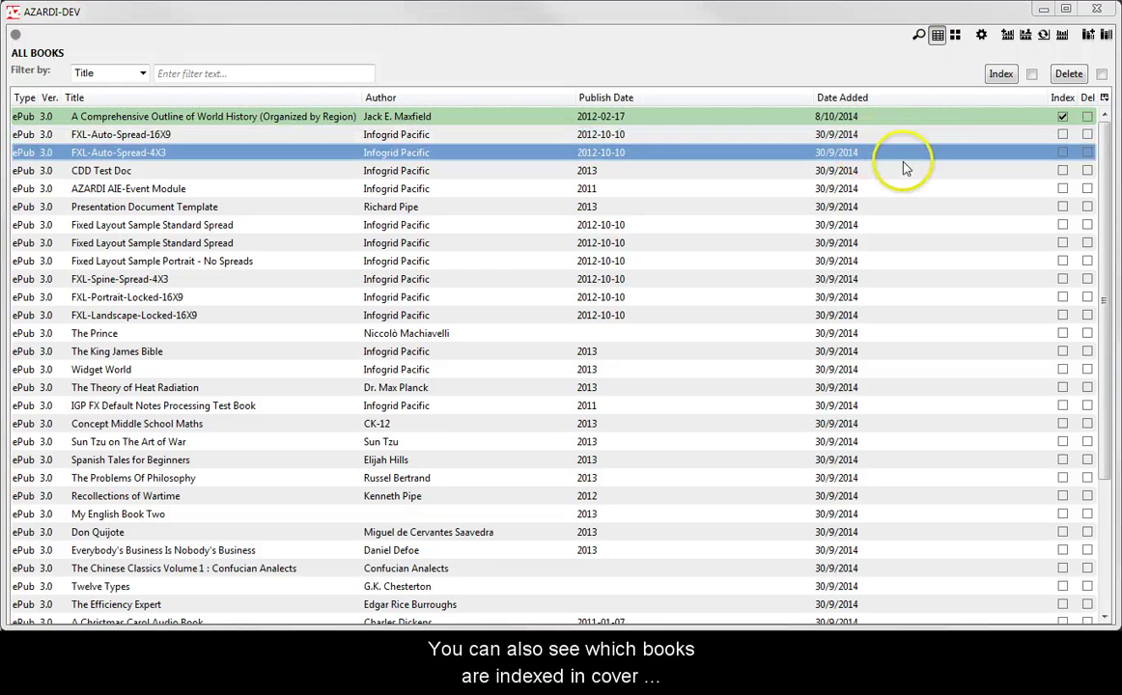
click(955, 35)
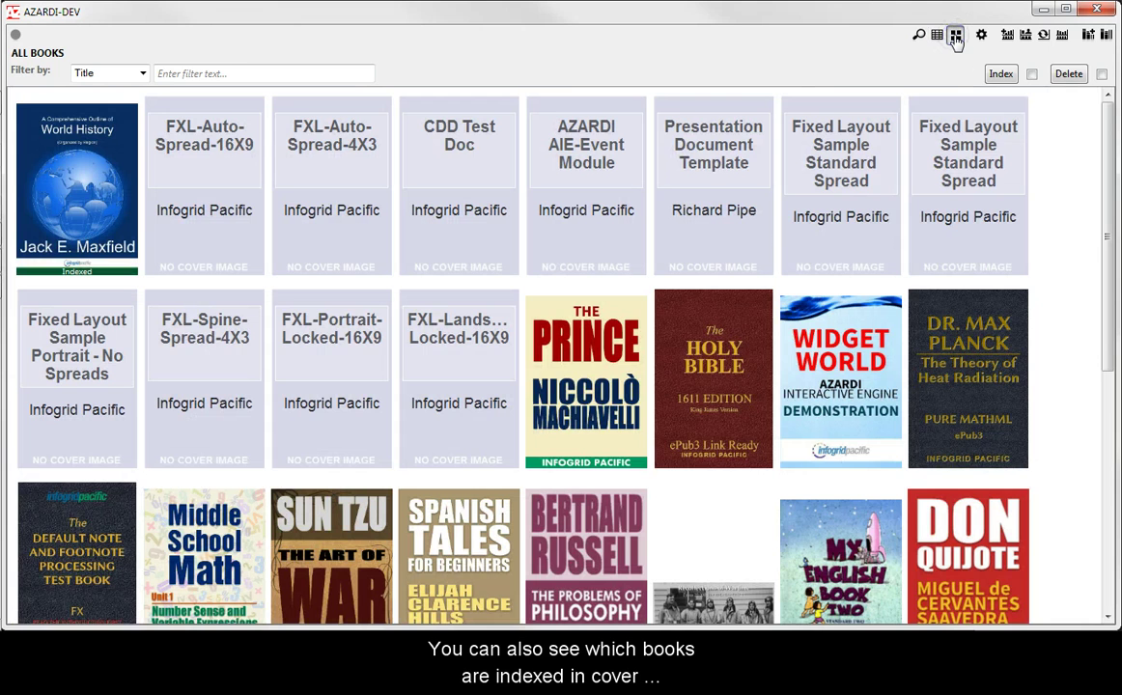
mouse_move(229, 221)
mouse_move(75, 280)
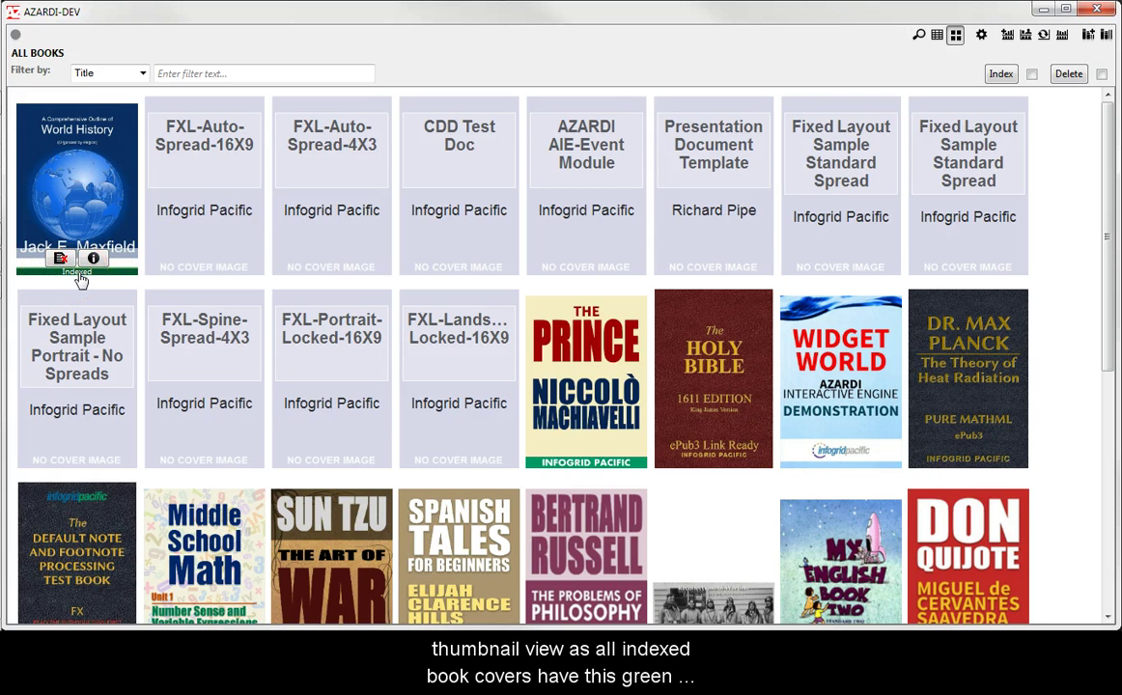
click(704, 122)
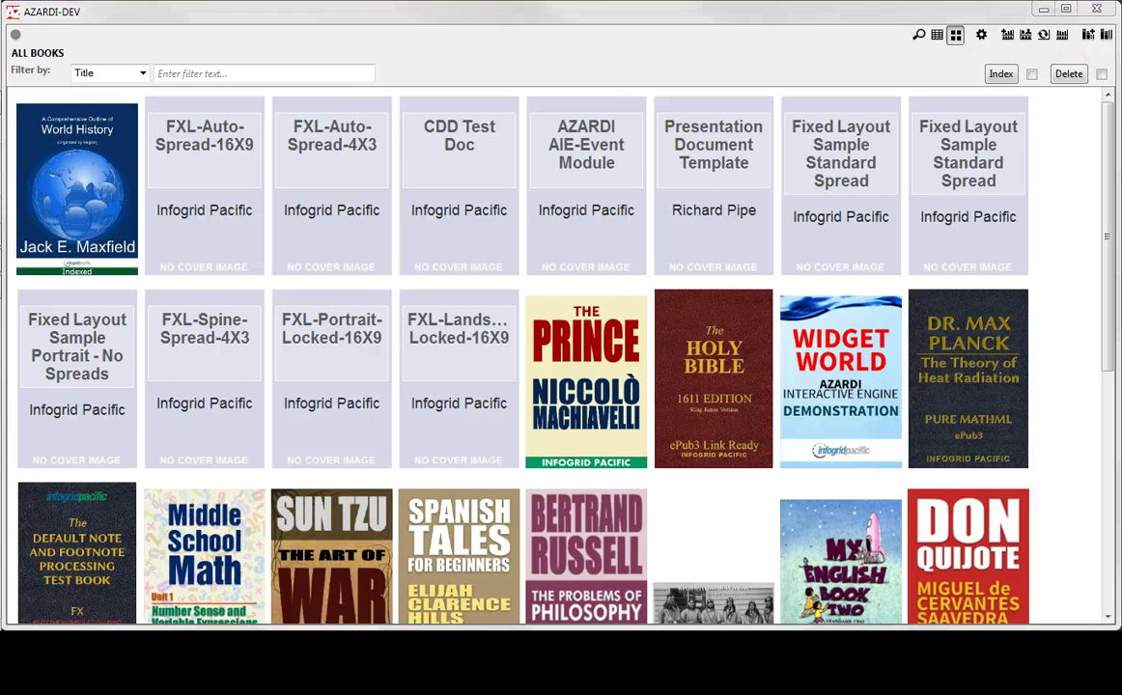
Step: Return to table view and Deindex the World History book from its context menu
click(198, 121)
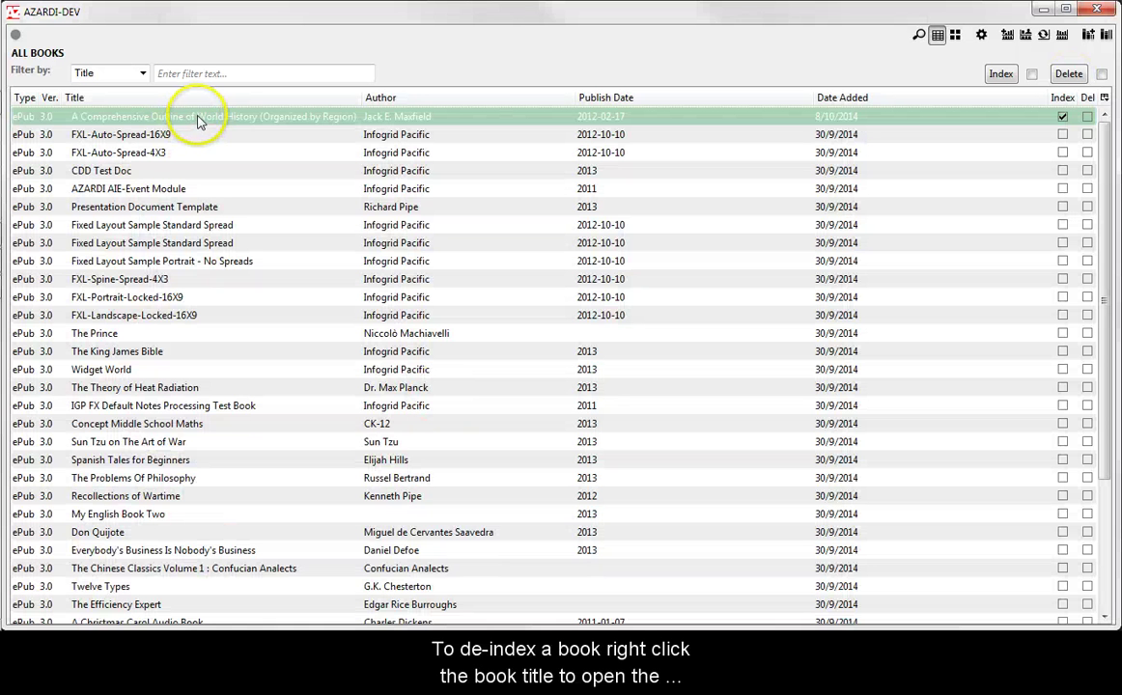
right_click(201, 119)
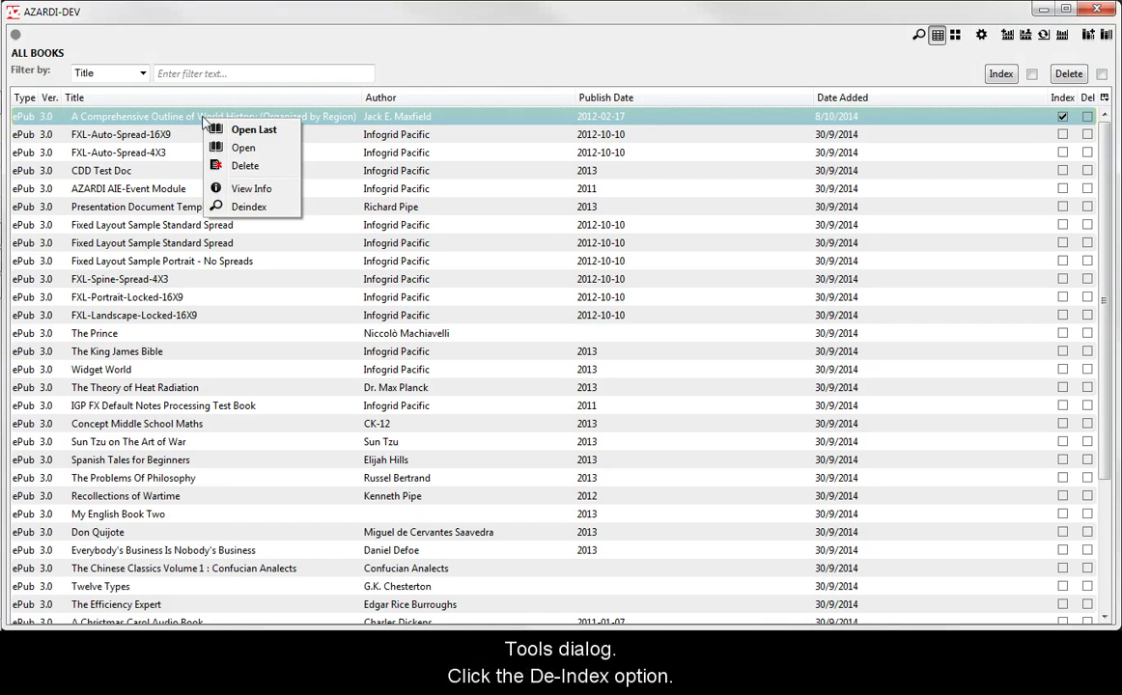
click(275, 118)
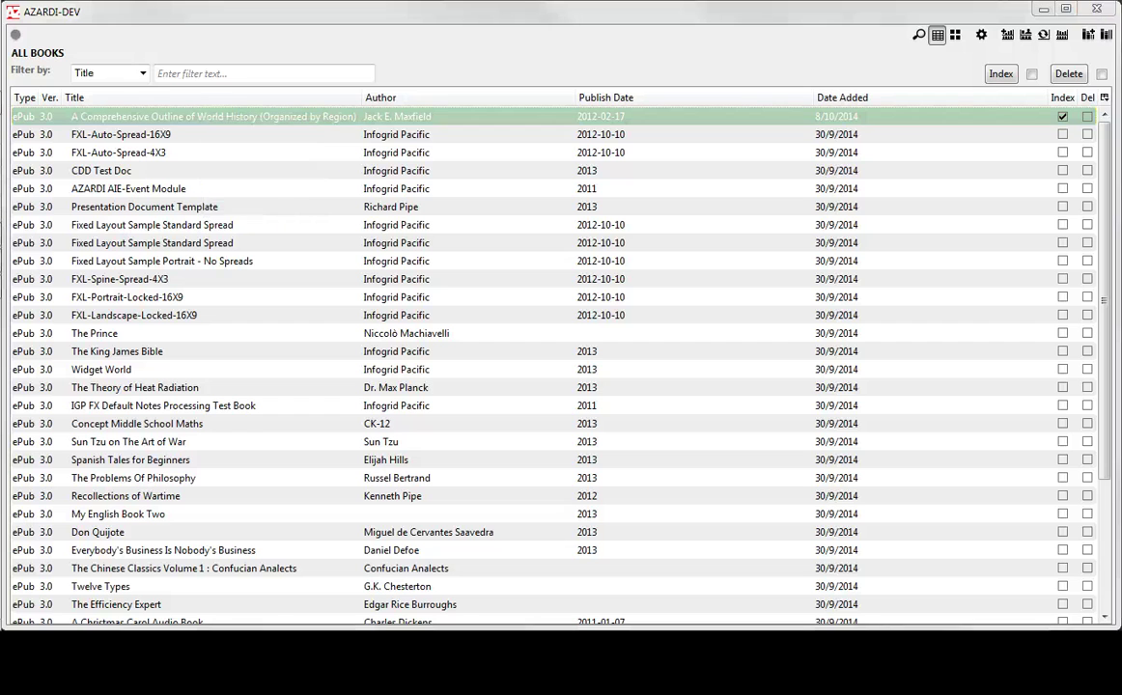
right_click(151, 114)
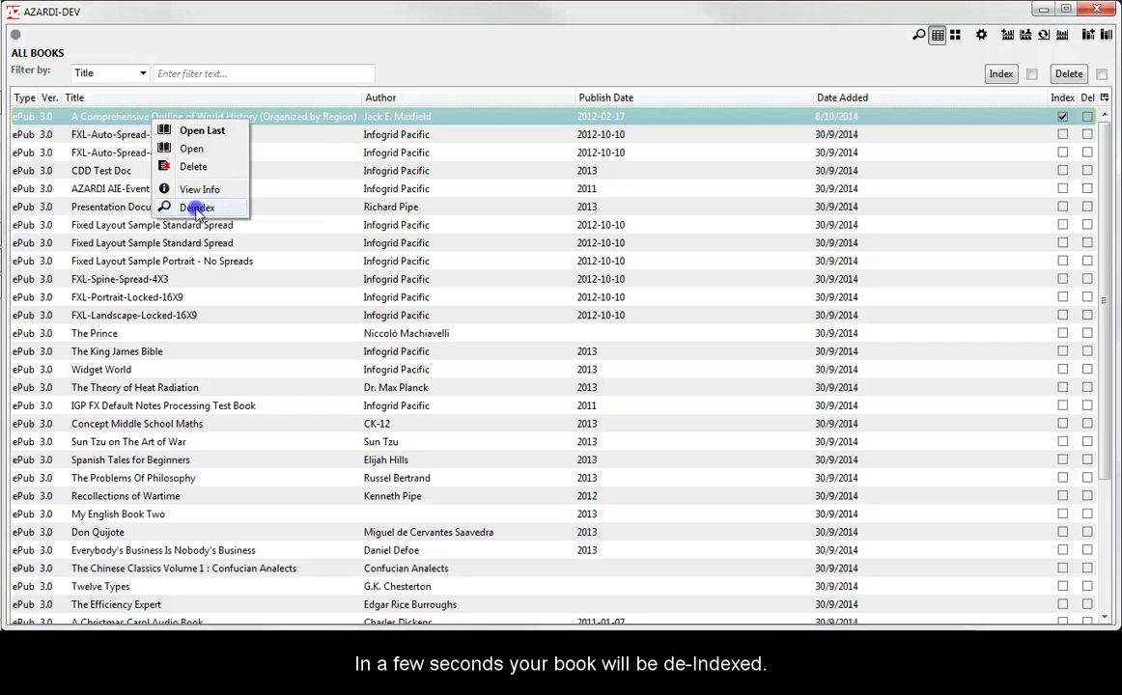
click(198, 209)
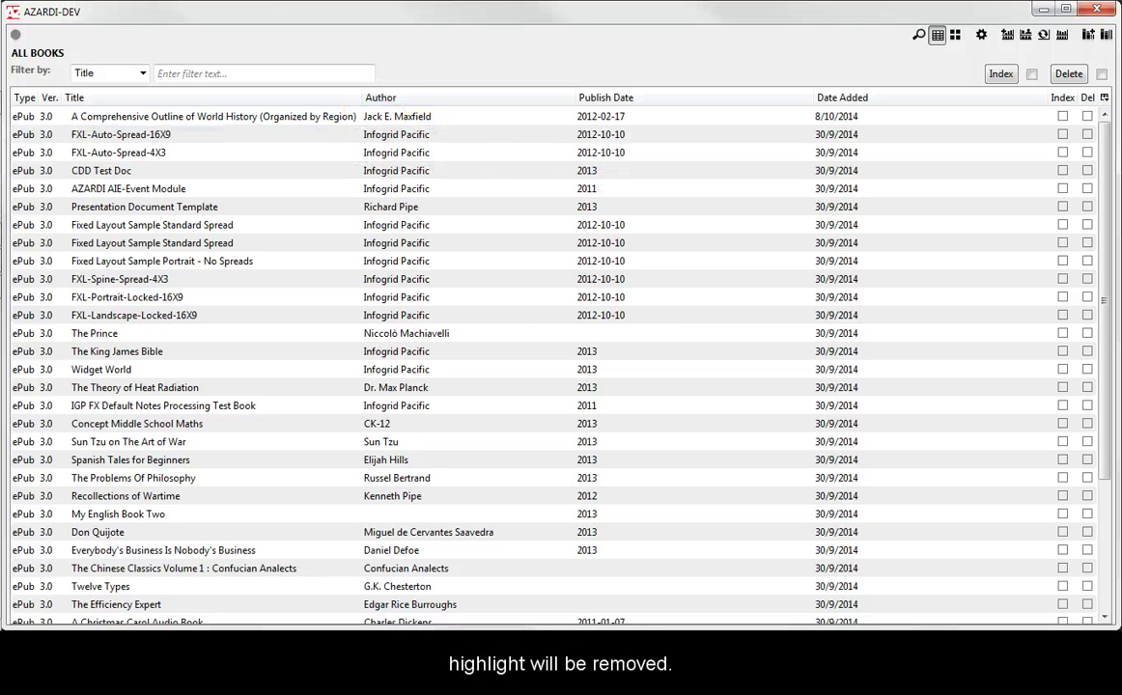
Step: Tick Index for all books, then untick the FXL and Fixed Layout sample rows
click(1032, 75)
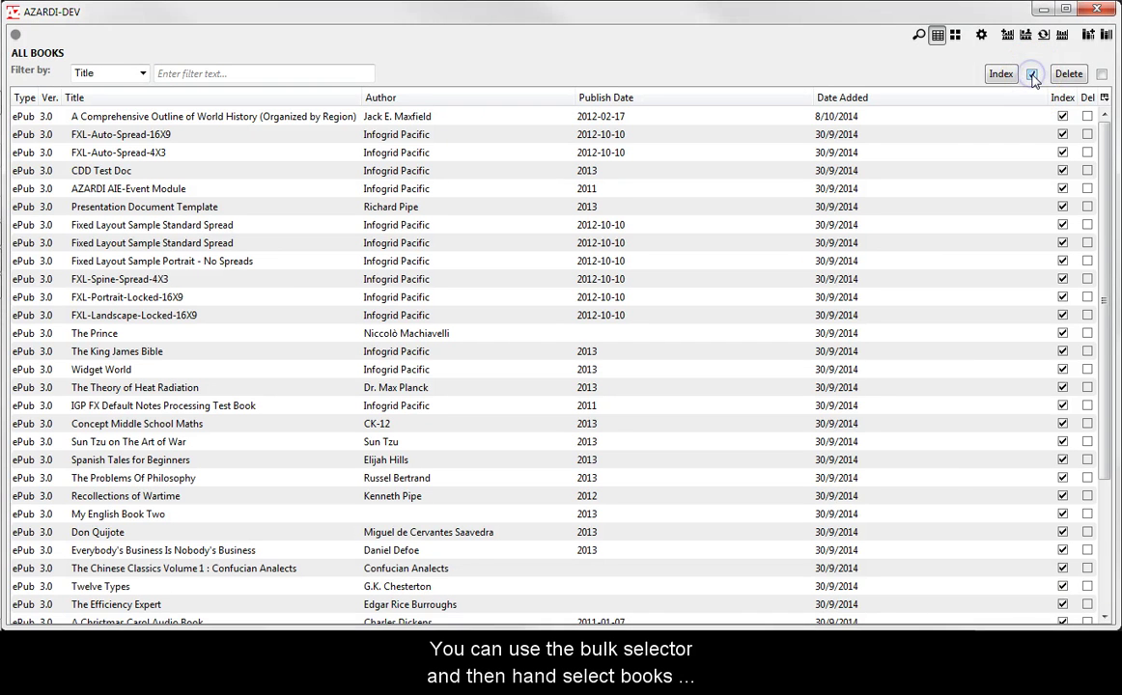
click(1033, 74)
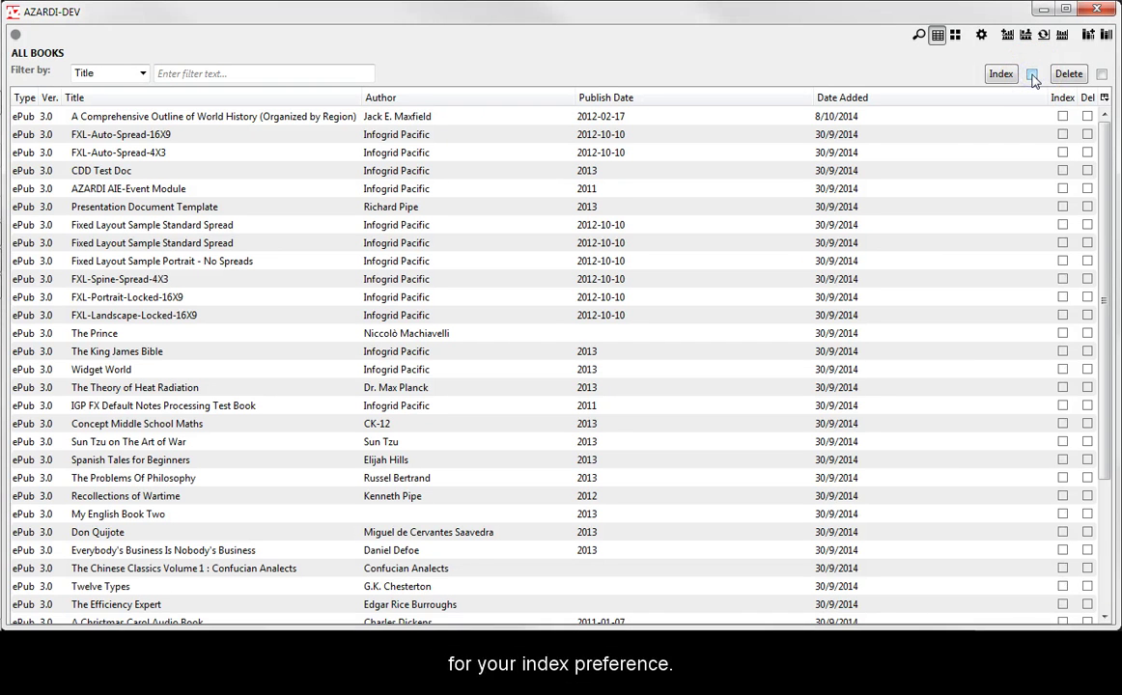
click(1033, 74)
click(1064, 134)
click(1063, 153)
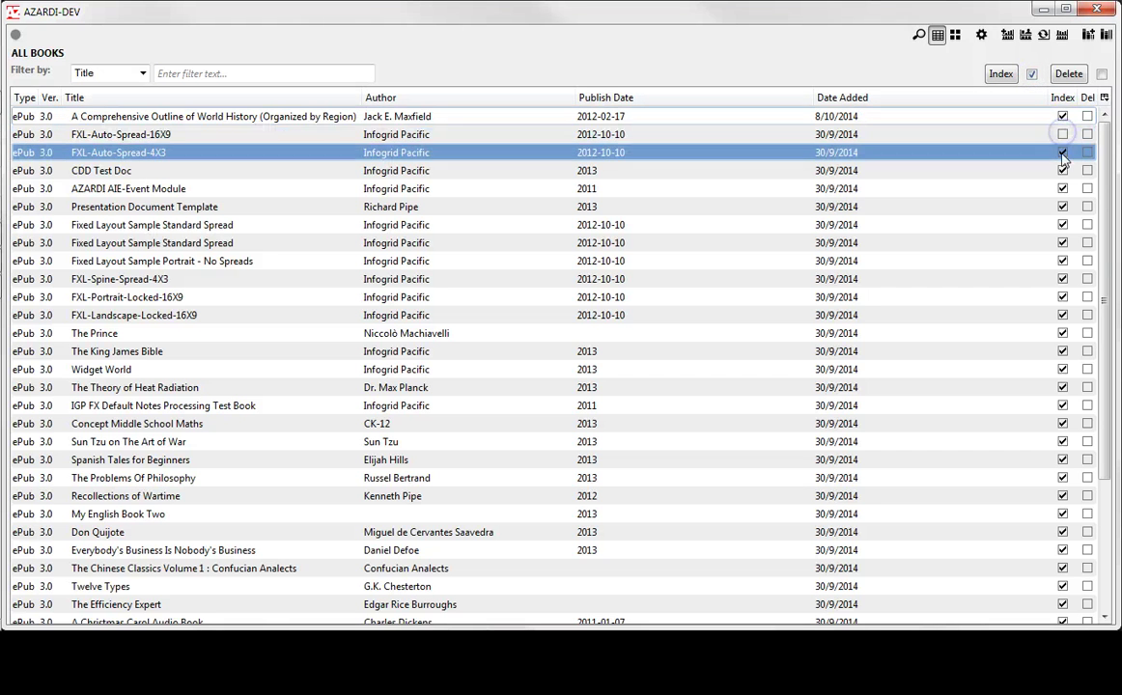
click(1063, 170)
click(1064, 188)
click(1064, 206)
click(1063, 224)
click(1064, 242)
click(1063, 260)
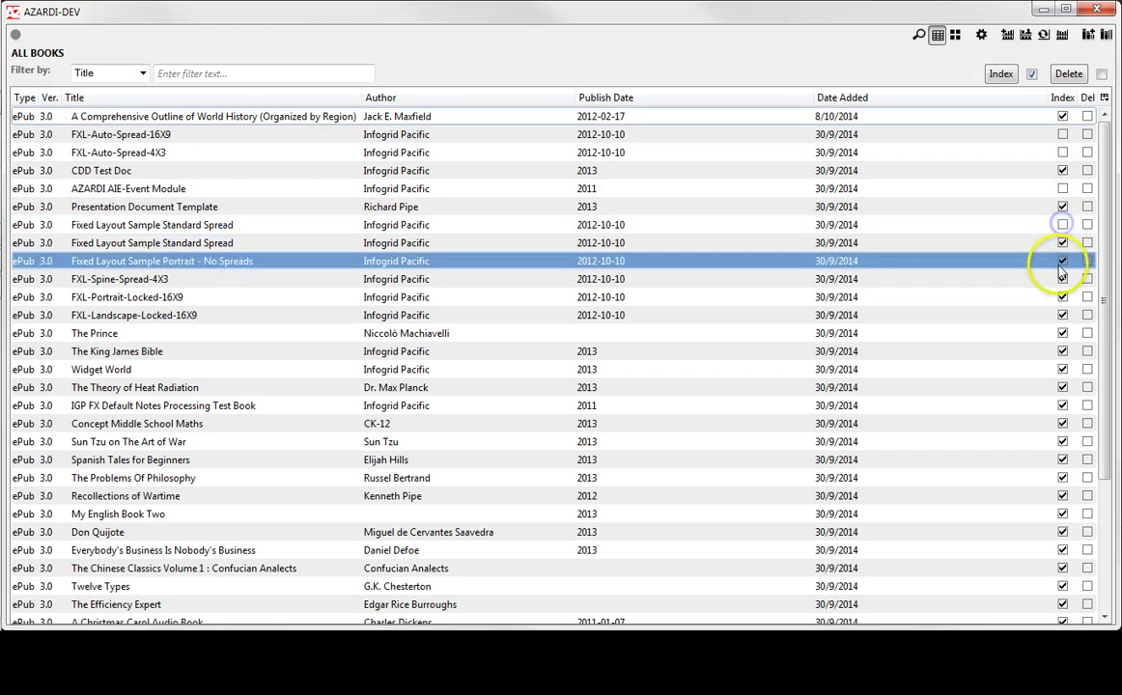
click(1064, 279)
click(1064, 297)
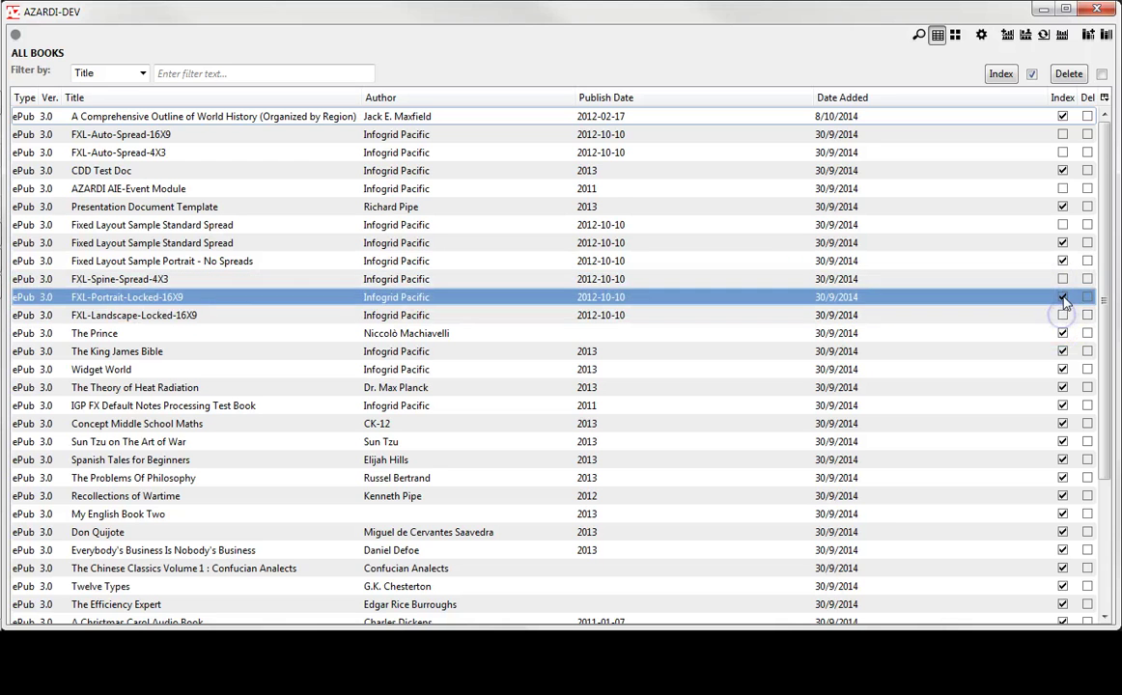
Step: Run Index on the ticked books and confirm, indexing 31 books
click(1001, 74)
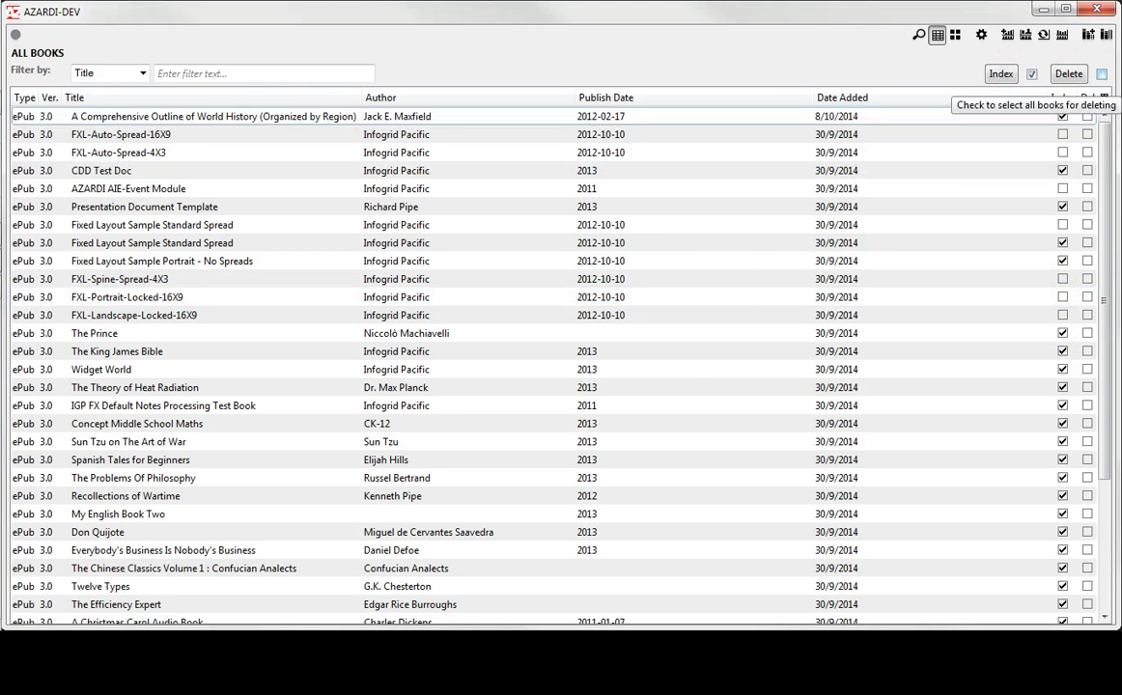
click(1001, 73)
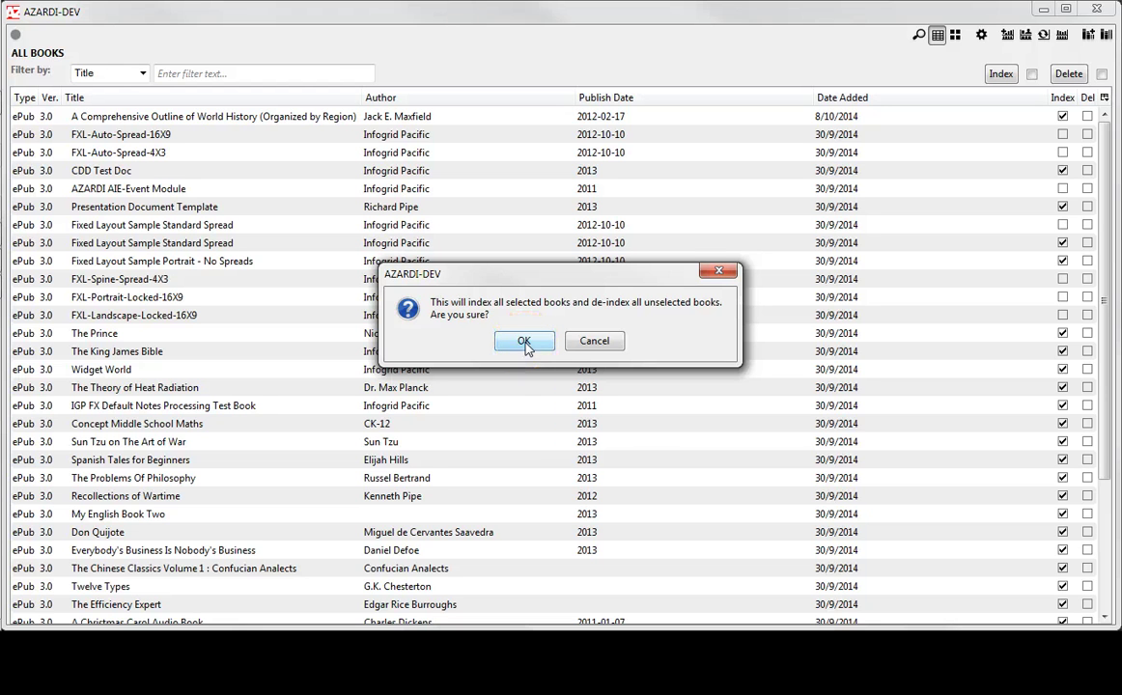
click(525, 343)
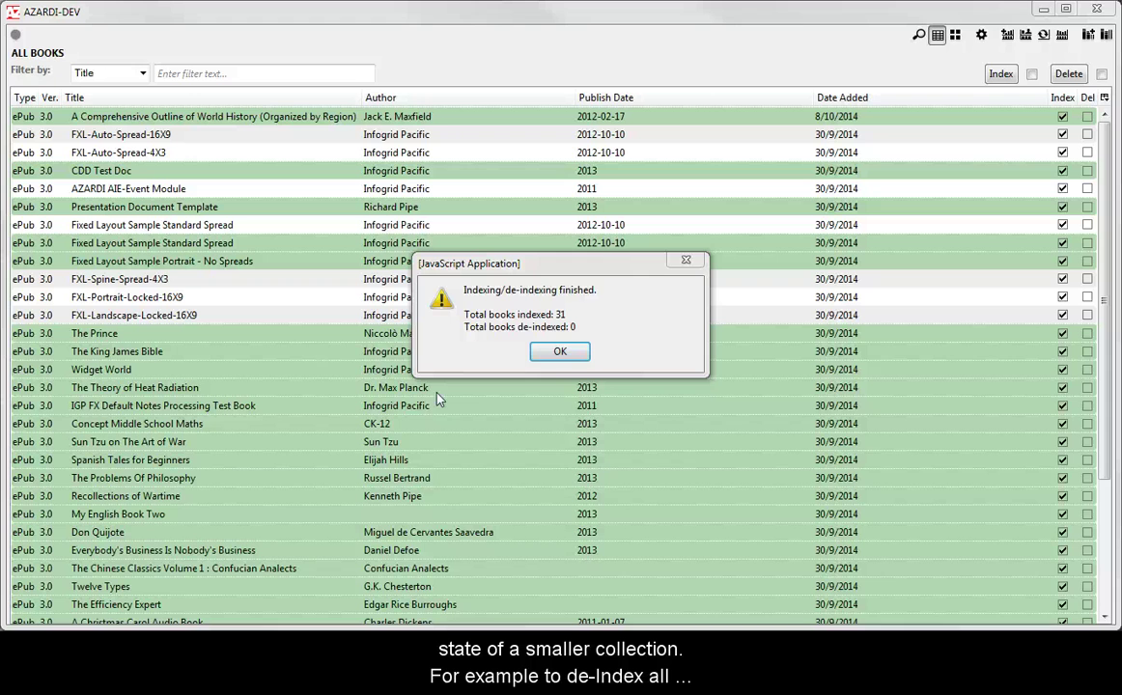
Step: Dismiss the summary and filter the library by Publish Date 2012
click(560, 352)
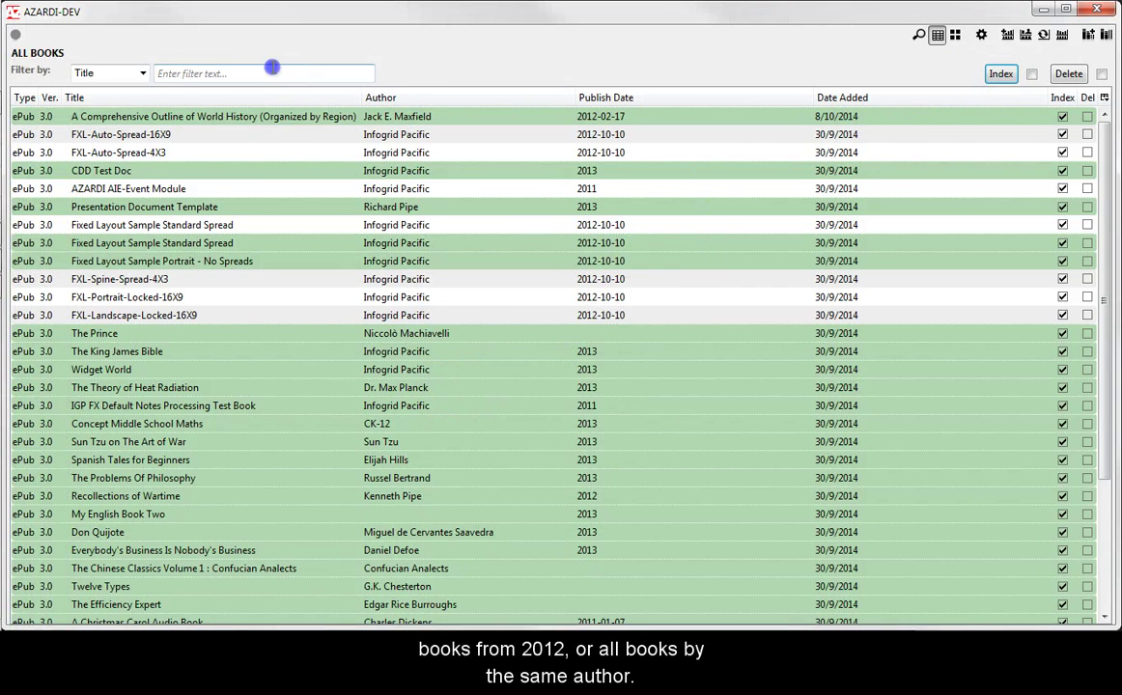
click(273, 68)
text(20)
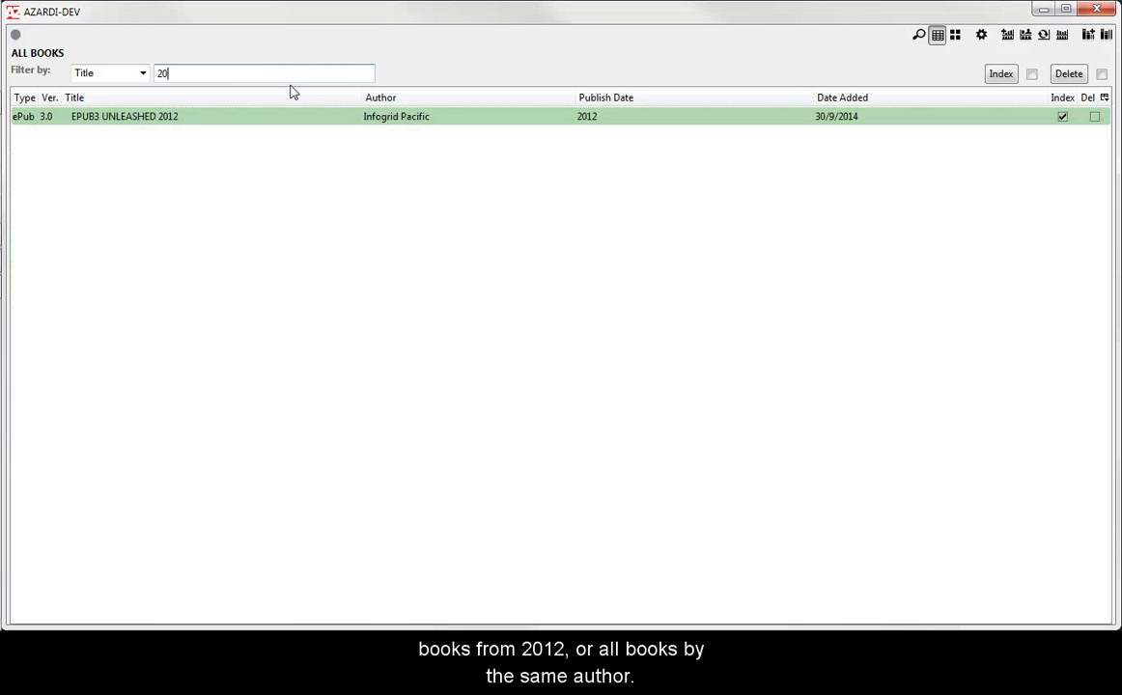
text(12)
click(110, 73)
click(123, 114)
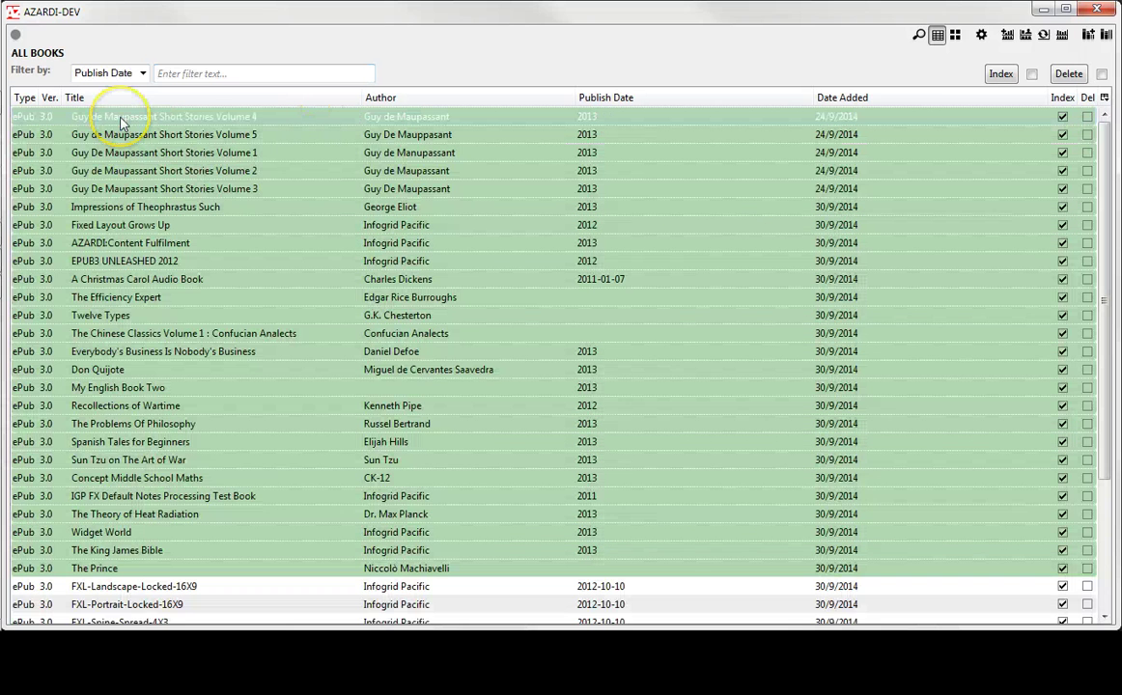
click(142, 74)
click(201, 72)
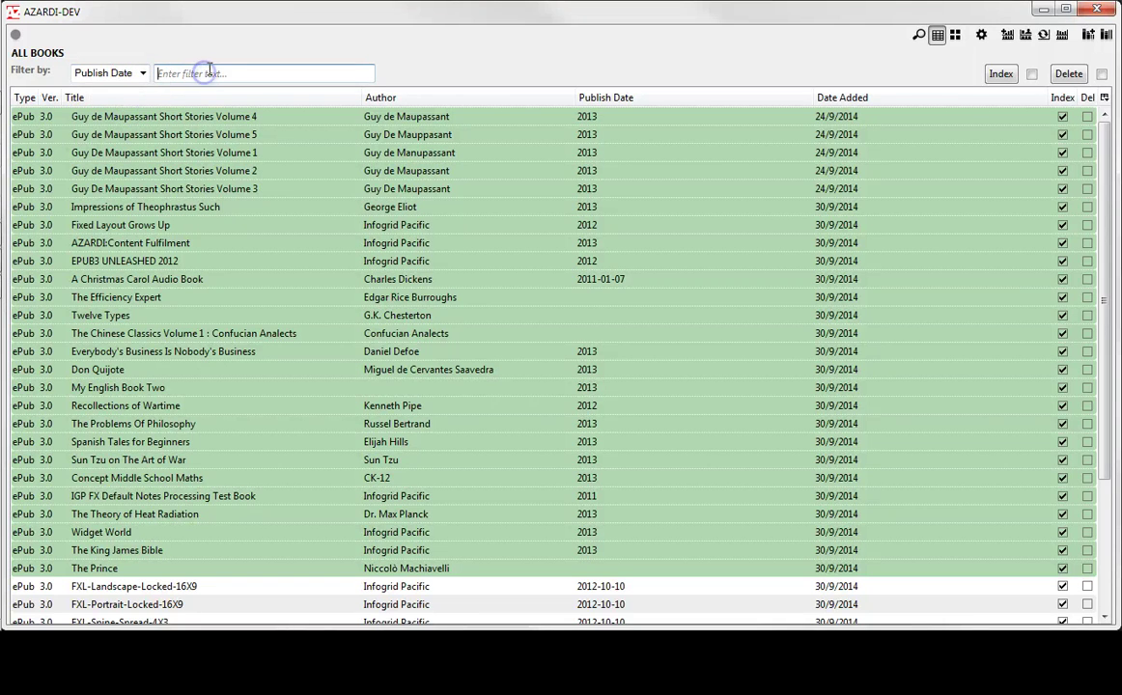
text(2012)
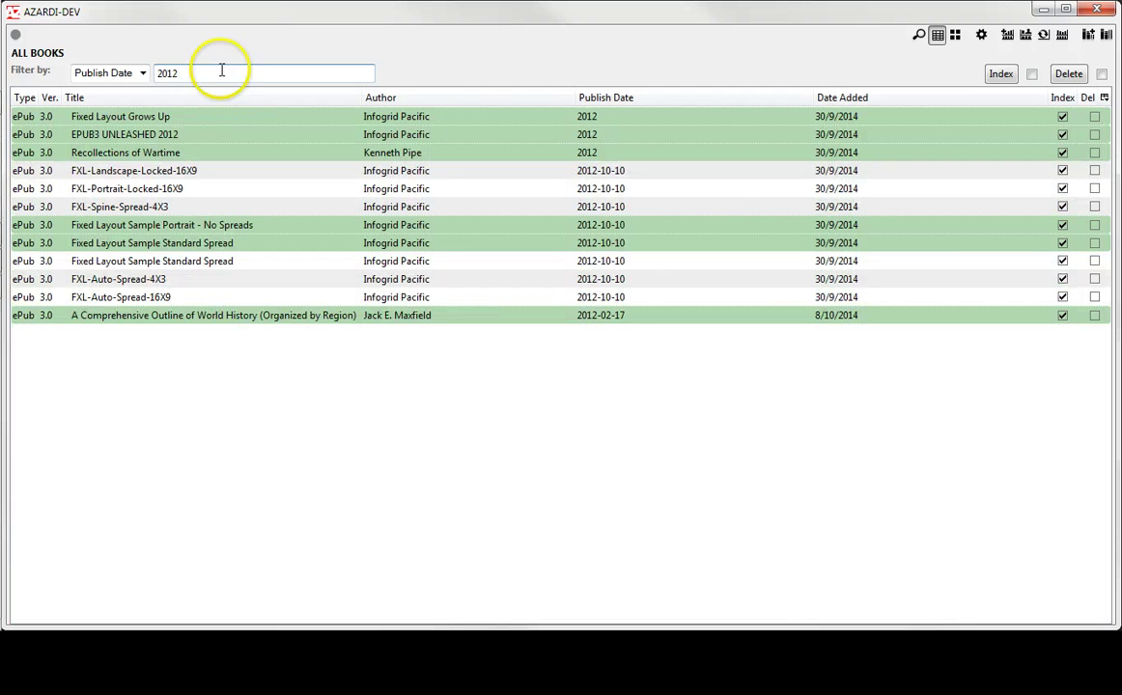
Step: Untick all twelve 2012 books, run Index, and confirm de-indexing them
click(1031, 74)
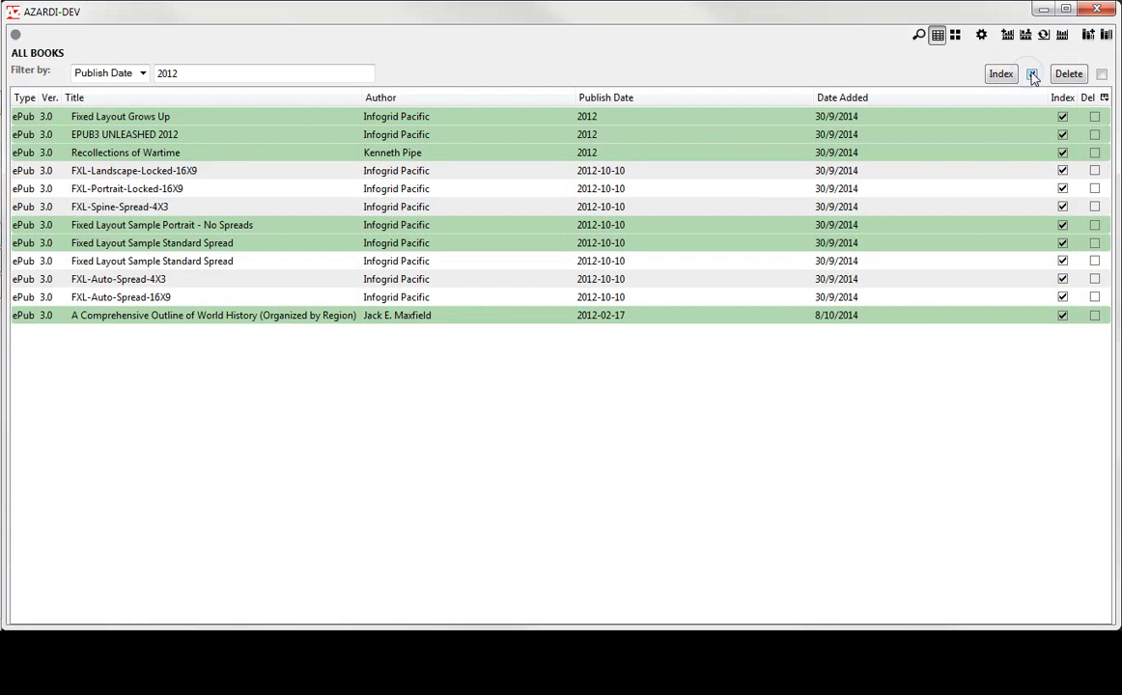
click(1001, 73)
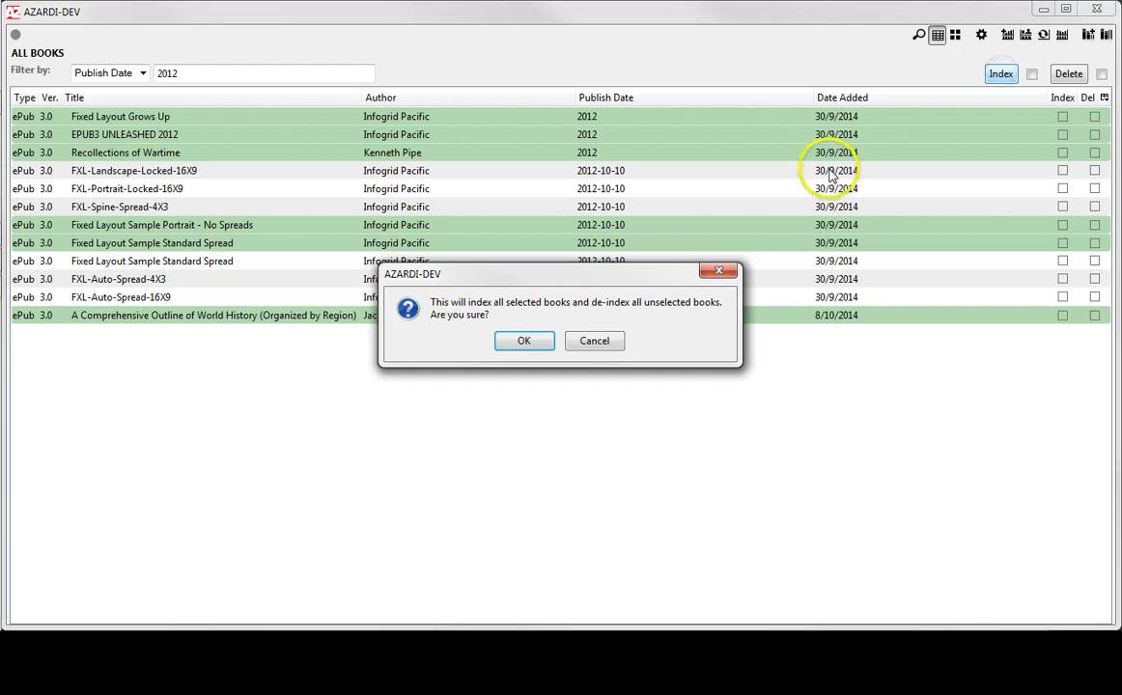
click(524, 341)
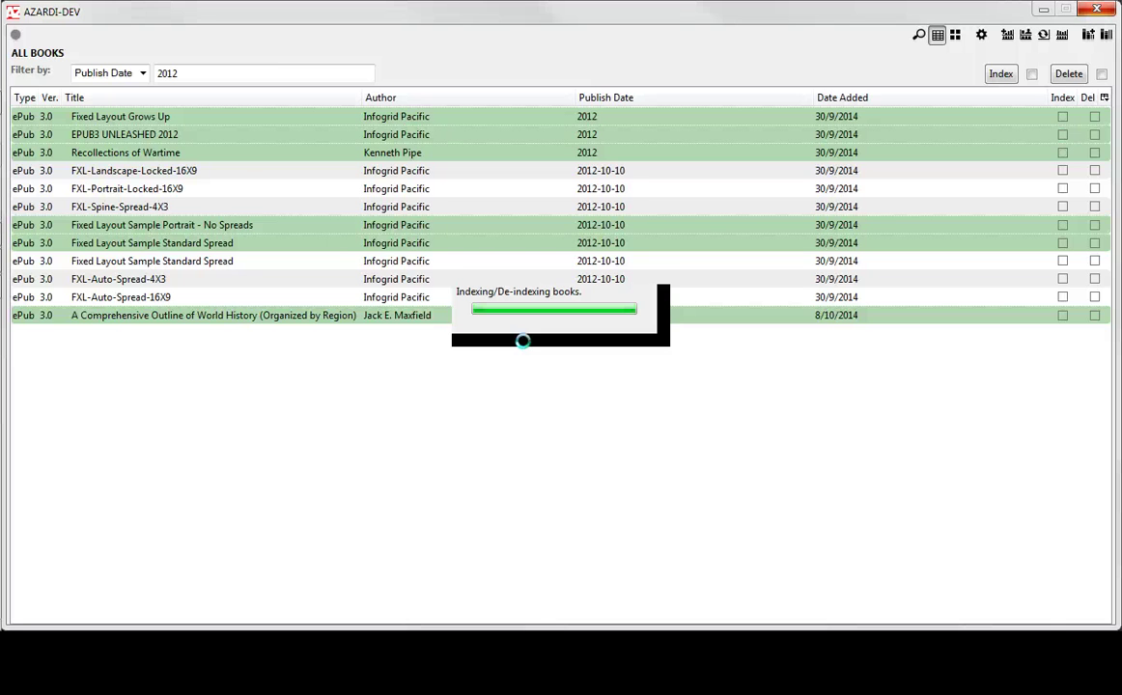
click(549, 348)
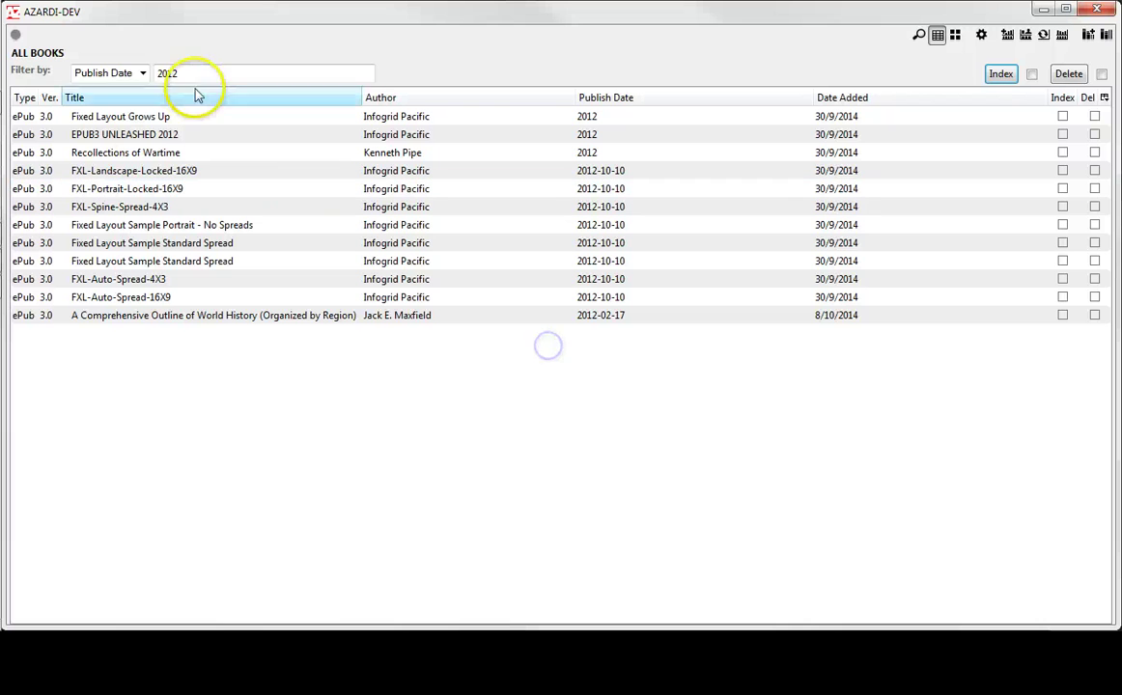
Step: Filter by Author for 'guy de', then clear the filter text to list every book
click(143, 73)
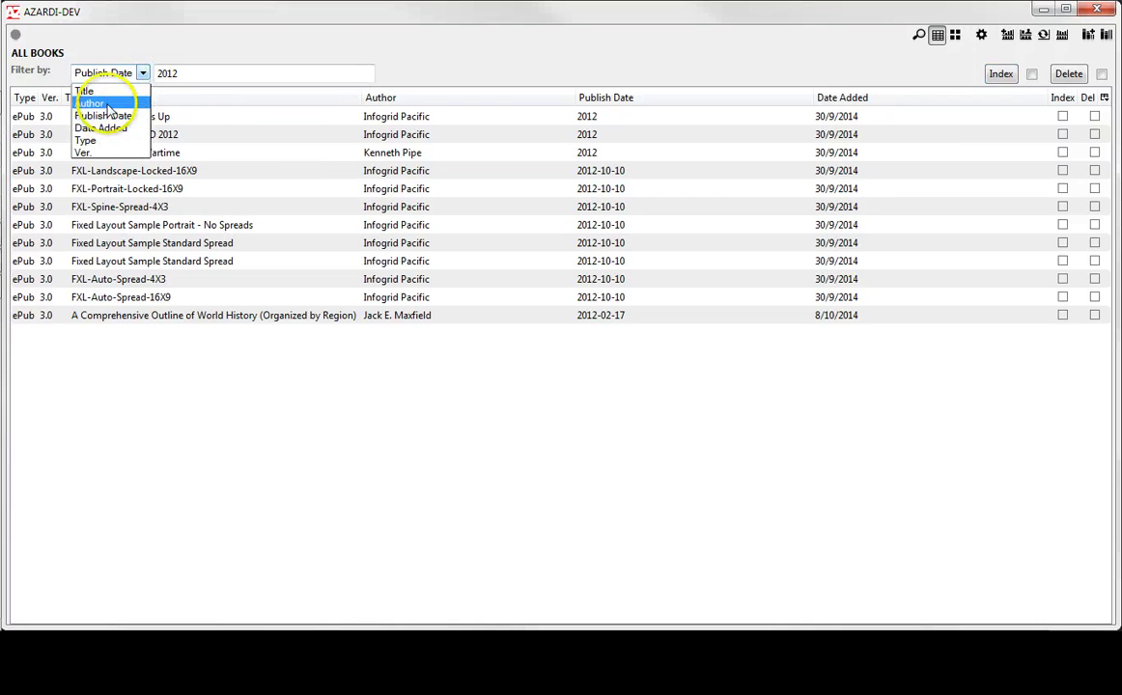
click(91, 103)
double_click(193, 75)
text(g)
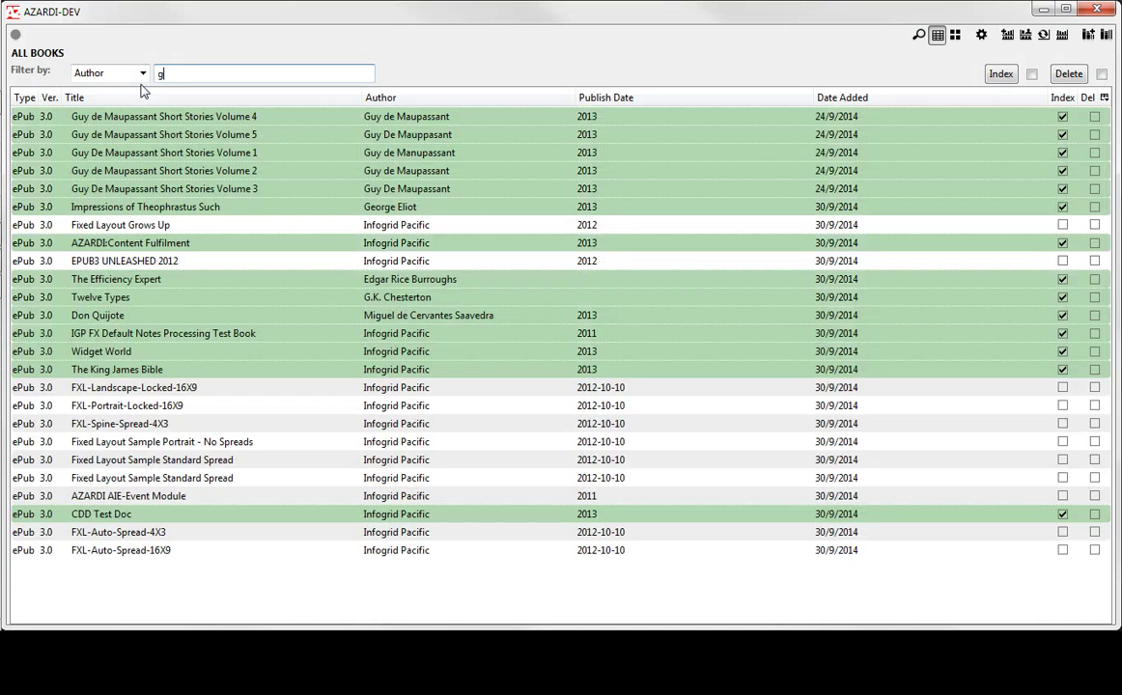
text(uy e)
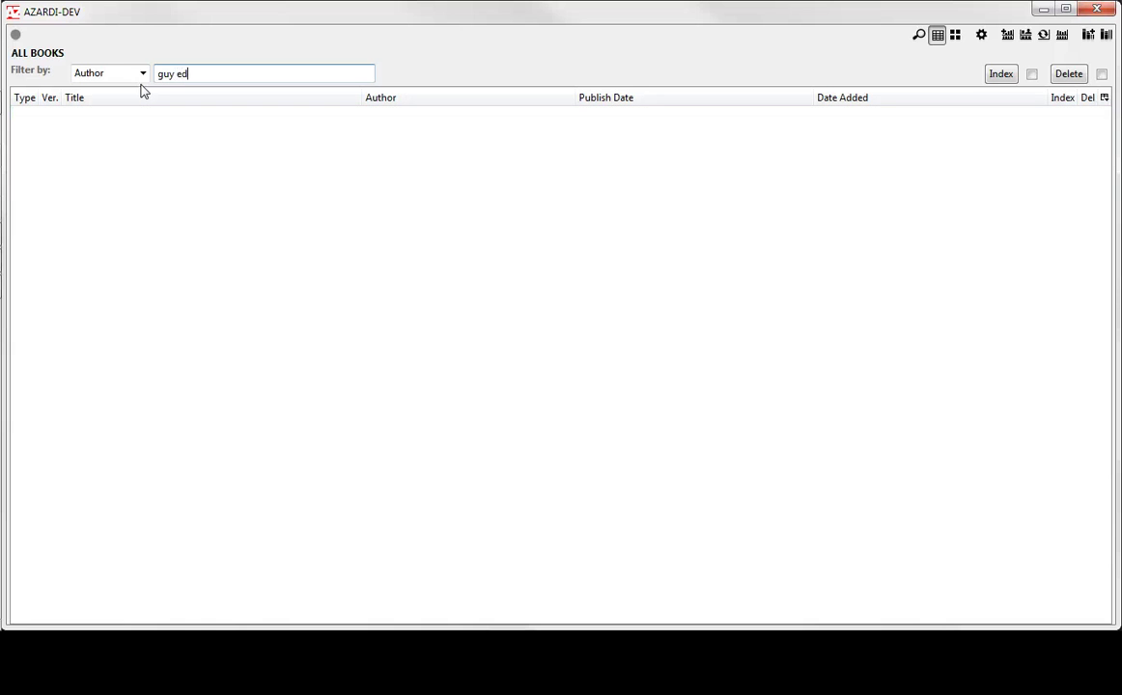
text(d)
key(BackSpace)
key(BackSpace)
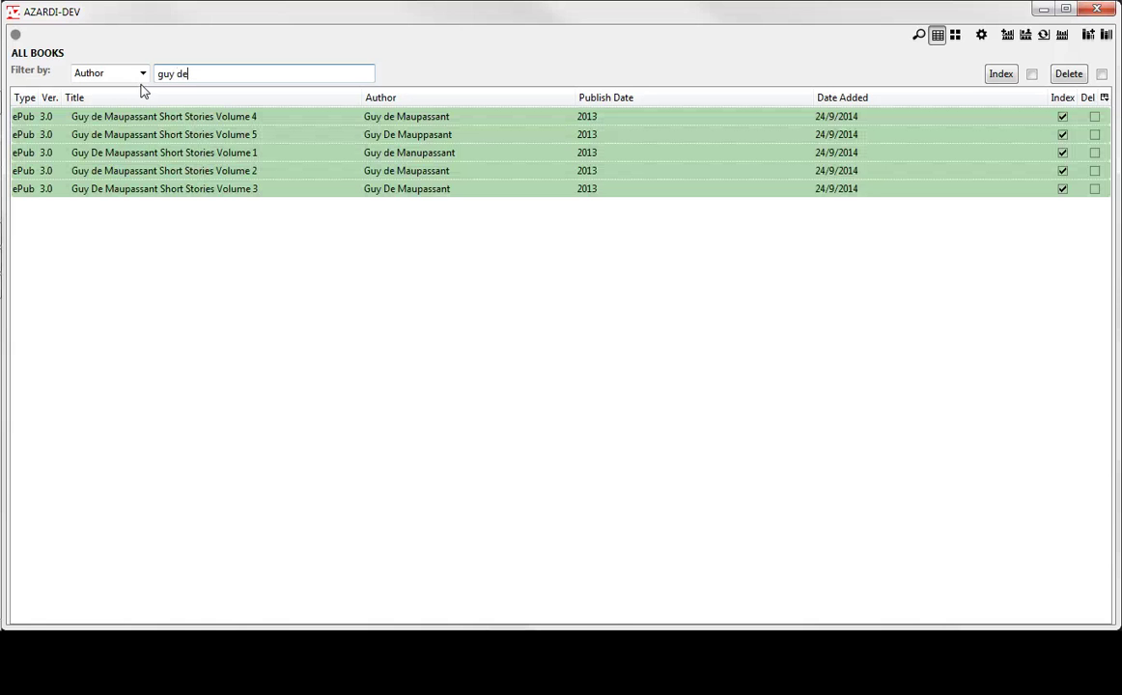
key(BackSpace)
key(BackSpace)
key(BackSpace)
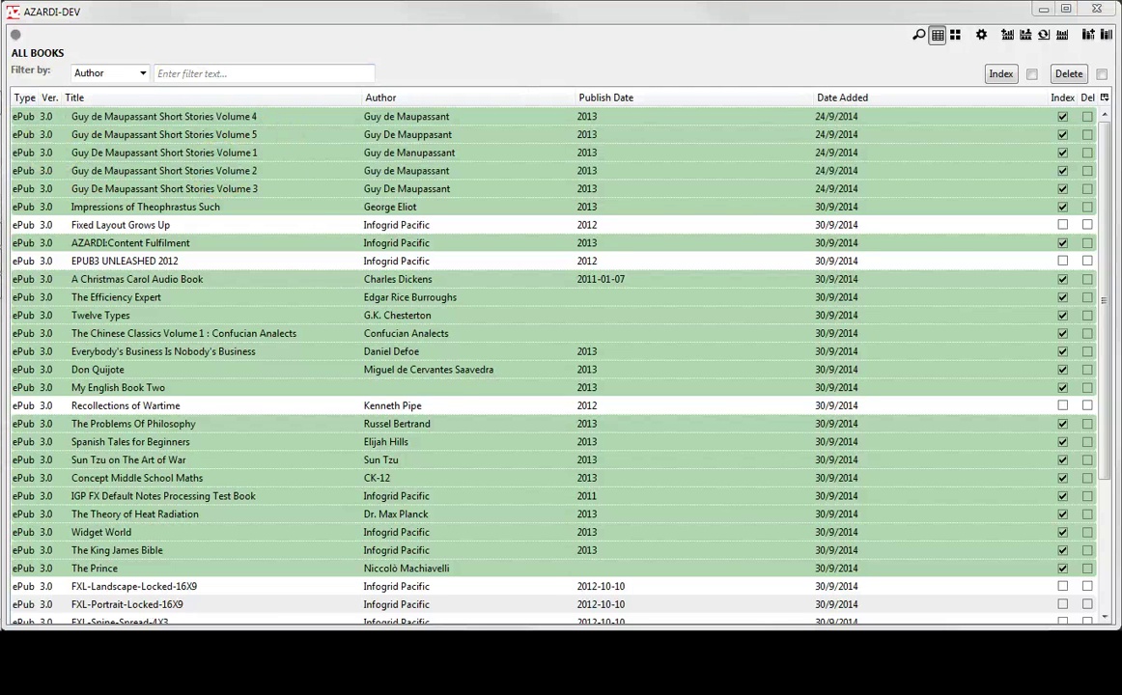
click(433, 387)
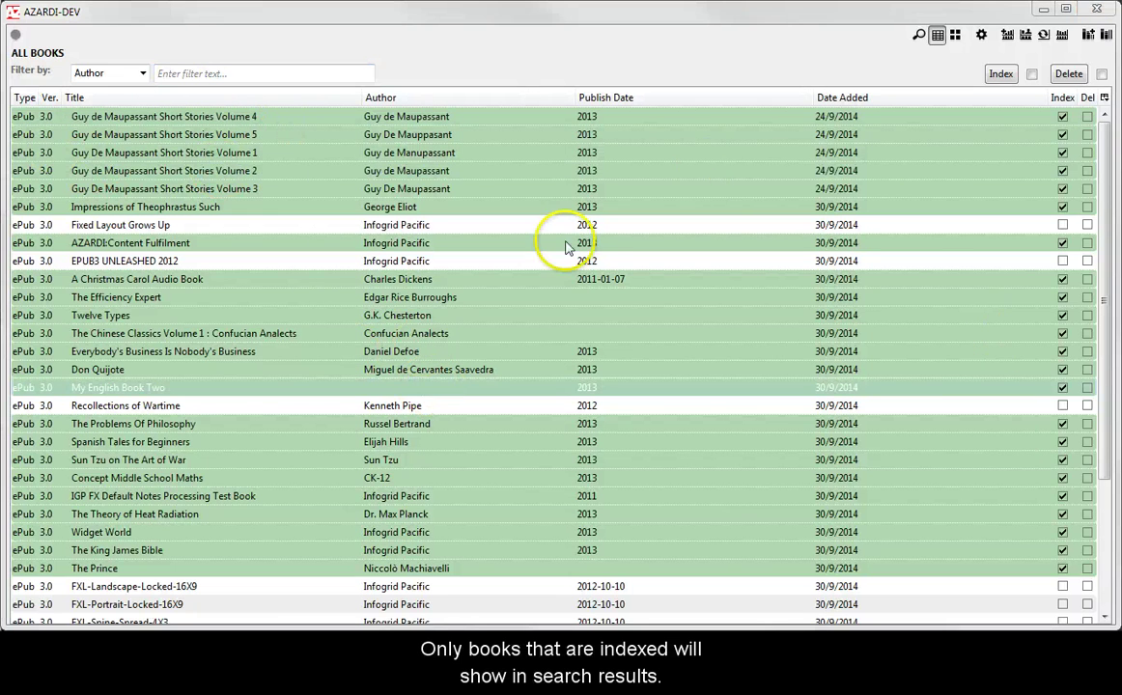